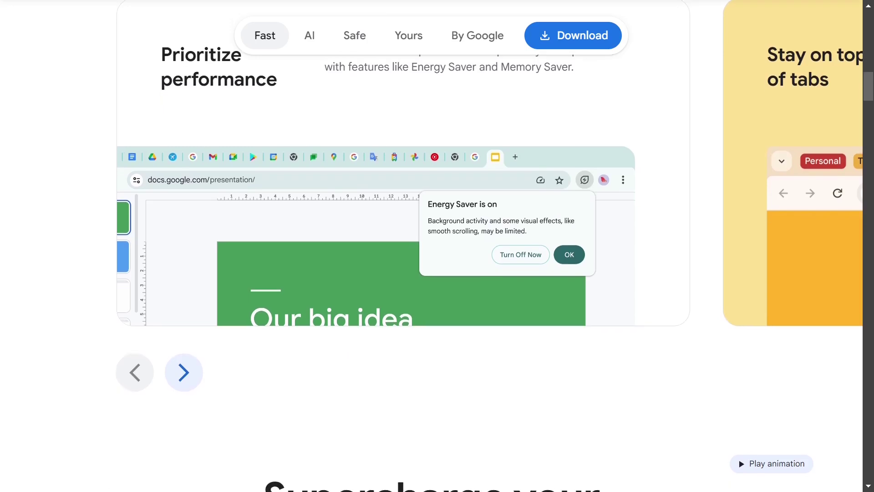
Look through the Chrome product page from the performance features to the built-in AI features.
{"action": "scroll", "coordinate": [490, 246], "scroll_direction": "down", "scroll_amount": 1}
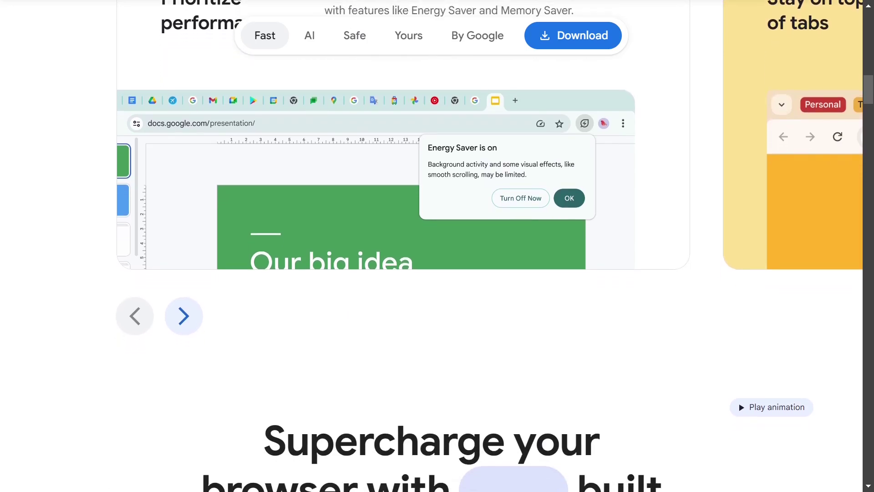
{"action": "scroll", "coordinate": [490, 246], "scroll_direction": "down", "scroll_amount": 1}
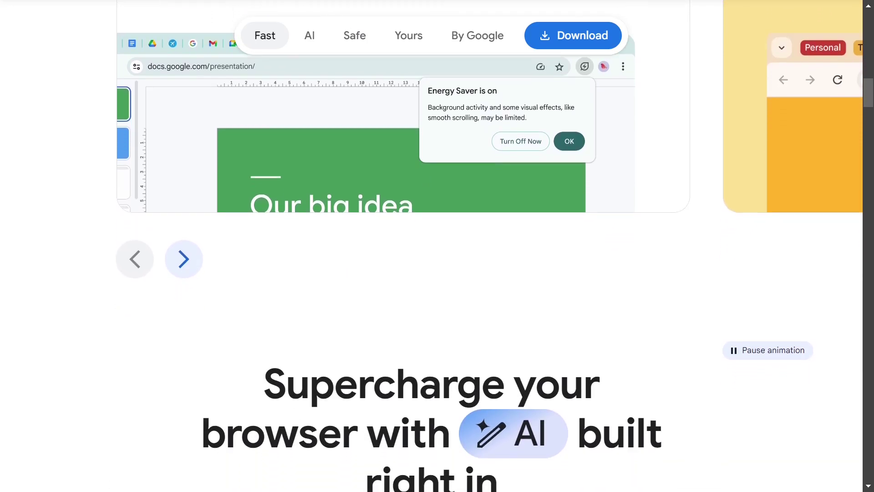
{"action": "scroll", "coordinate": [490, 246], "scroll_direction": "down", "scroll_amount": 1}
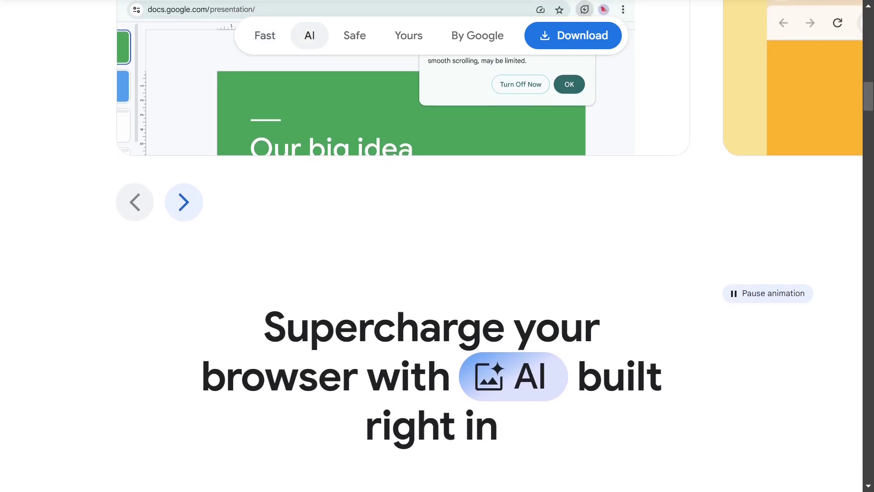
{"action": "scroll", "coordinate": [490, 246], "scroll_direction": "down", "scroll_amount": 1}
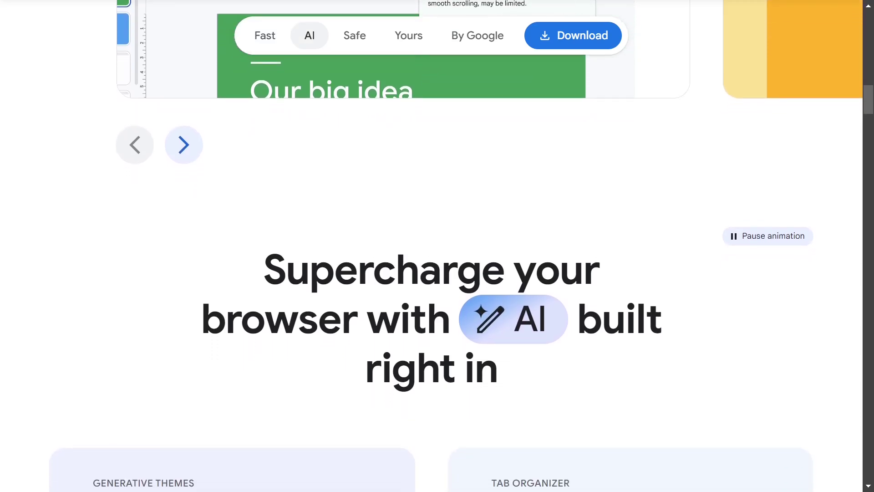
{"action": "scroll", "coordinate": [489, 246], "scroll_direction": "down", "scroll_amount": 1}
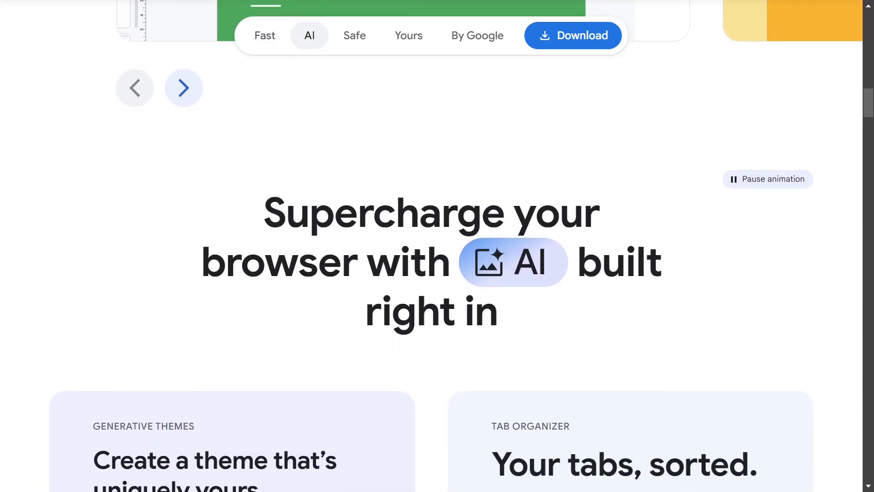
{"action": "scroll", "coordinate": [489, 246], "scroll_direction": "down", "scroll_amount": 1}
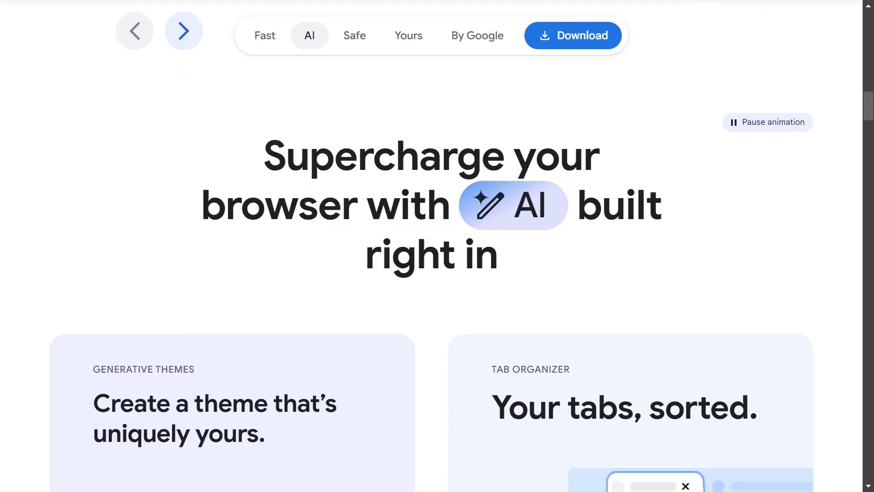
{"action": "scroll", "coordinate": [489, 246], "scroll_direction": "down", "scroll_amount": 1}
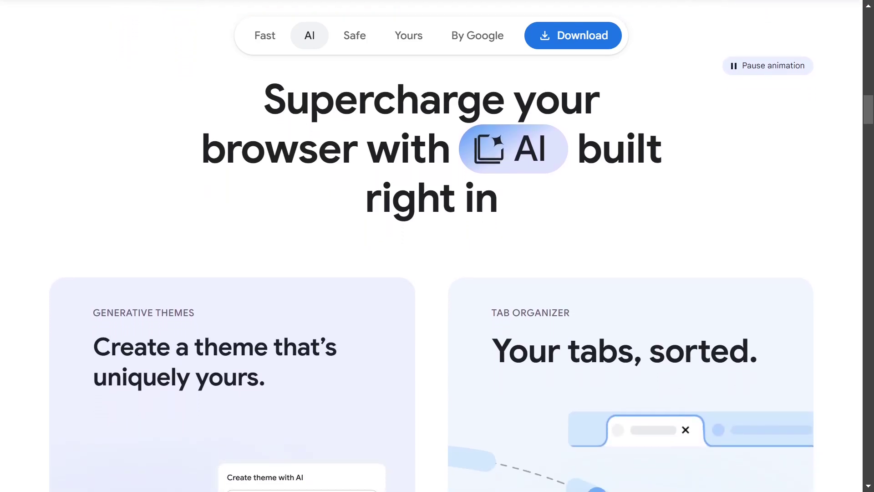
{"action": "scroll", "coordinate": [489, 246], "scroll_direction": "down", "scroll_amount": 1}
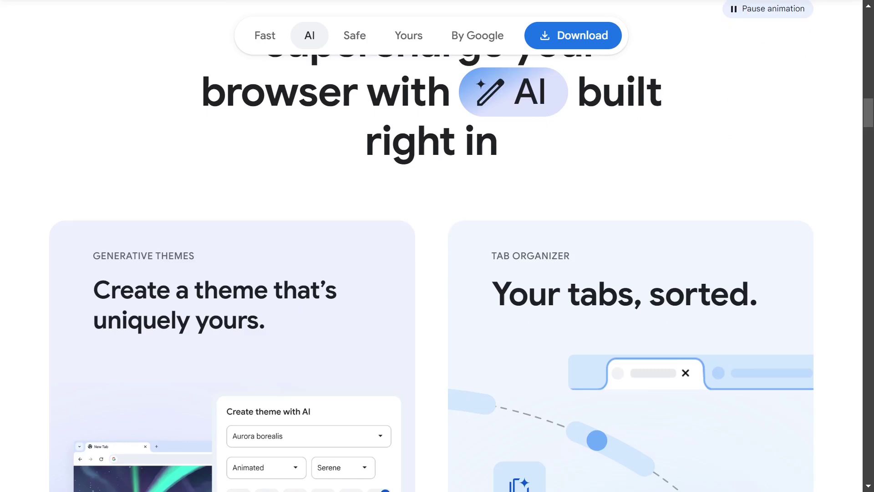
{"action": "scroll", "coordinate": [489, 246], "scroll_direction": "down", "scroll_amount": 1}
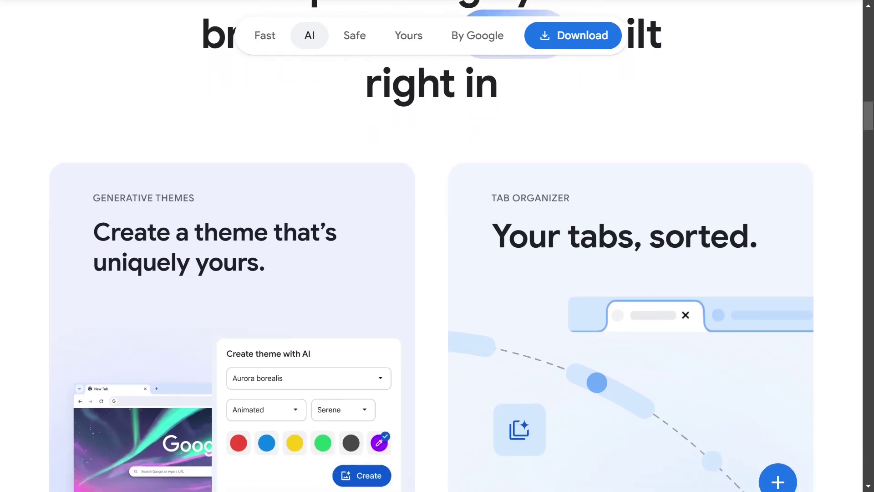
{"action": "scroll", "coordinate": [490, 246], "scroll_direction": "down", "scroll_amount": 1}
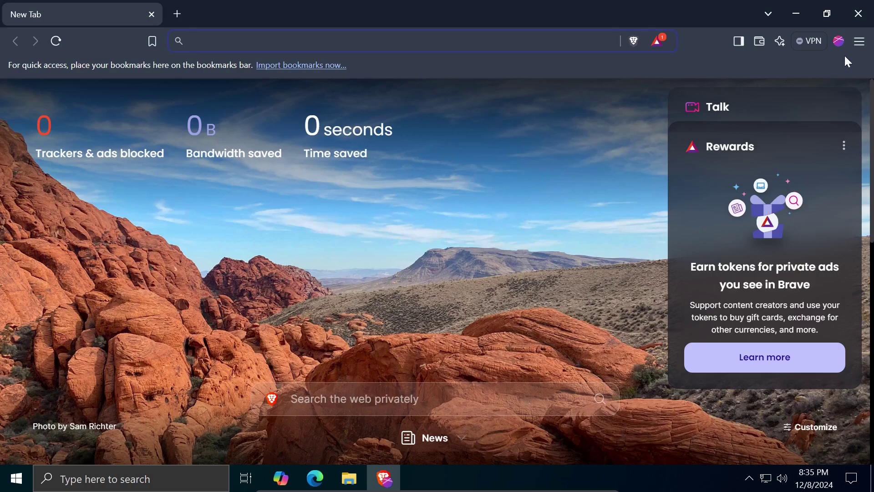
Open the Manifest V2 extensions page within Brave's extension settings.
{"action": "left_click", "coordinate": [861, 41]}
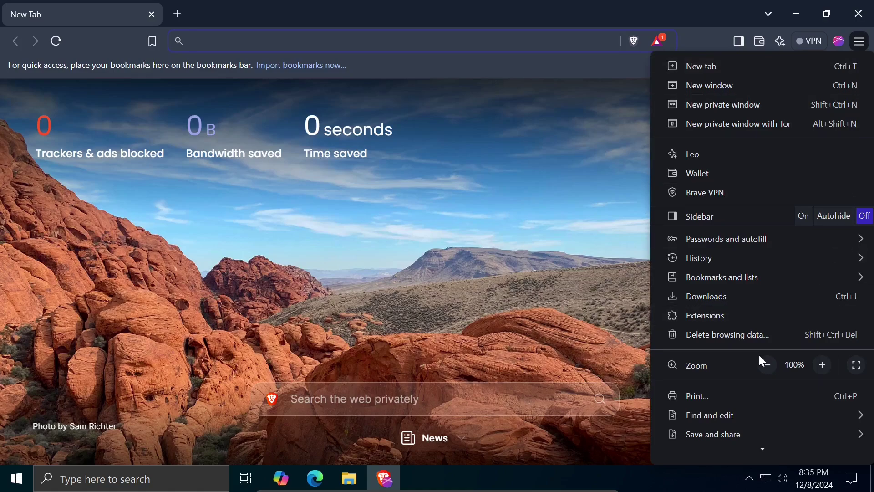
{"action": "scroll", "coordinate": [756, 369], "scroll_direction": "down", "scroll_amount": 1}
{"action": "scroll", "coordinate": [753, 381], "scroll_direction": "down", "scroll_amount": 1}
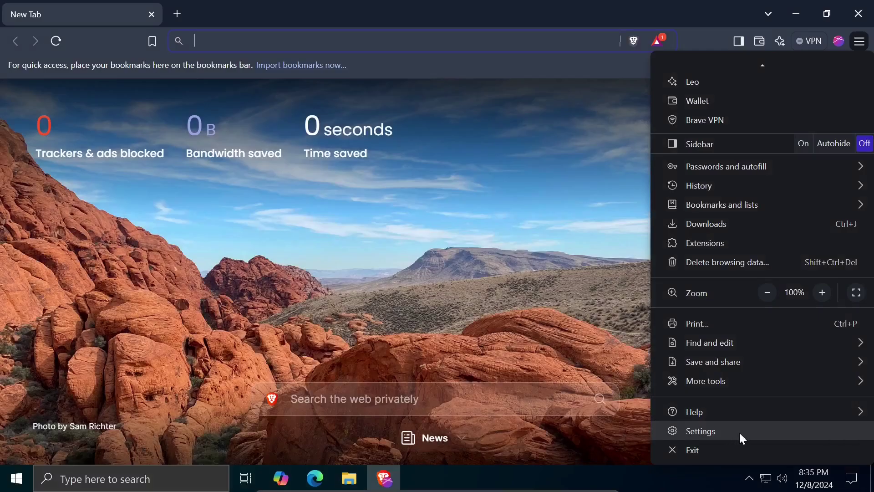
{"action": "left_click", "coordinate": [855, 431]}
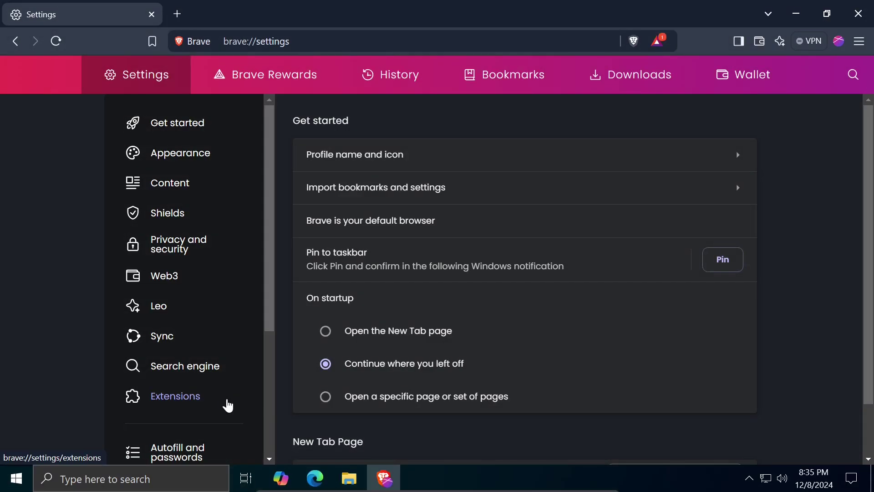
{"action": "left_click", "coordinate": [228, 406]}
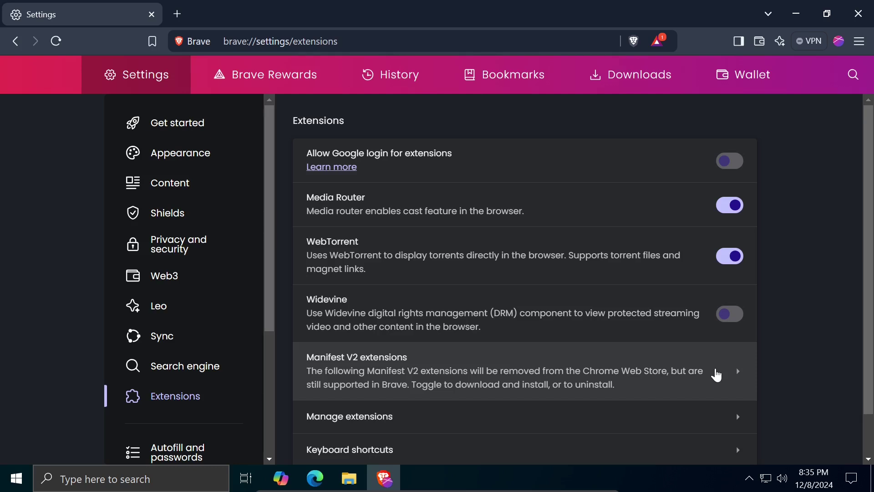
{"action": "left_click", "coordinate": [717, 375]}
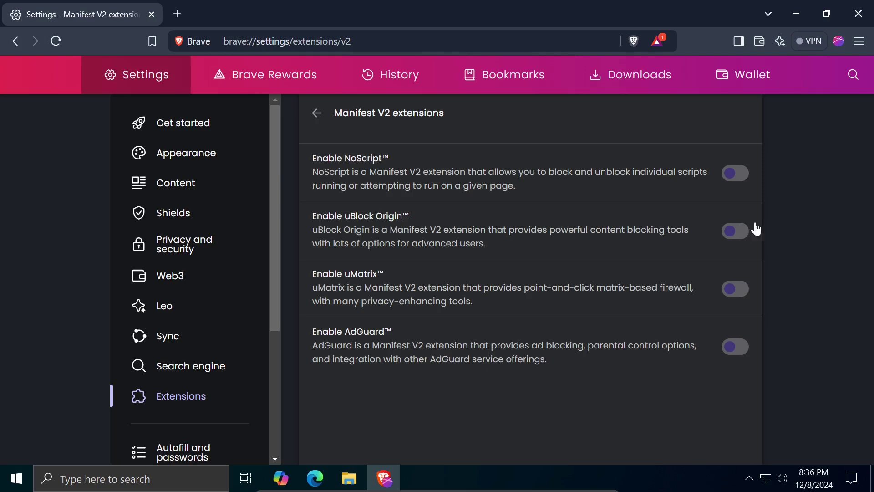
Enable and install the uBlock Origin Manifest V2 extension, and pin it to the browser toolbar.
{"action": "left_click", "coordinate": [737, 231]}
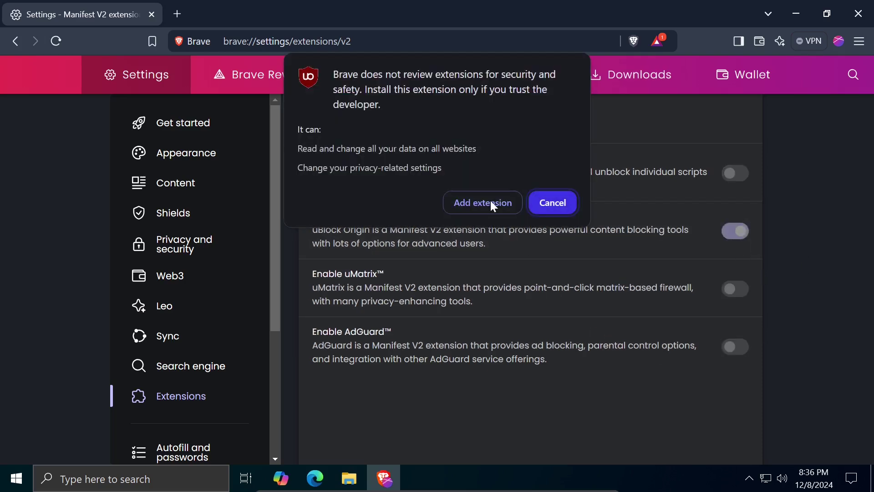
{"action": "left_click", "coordinate": [511, 211]}
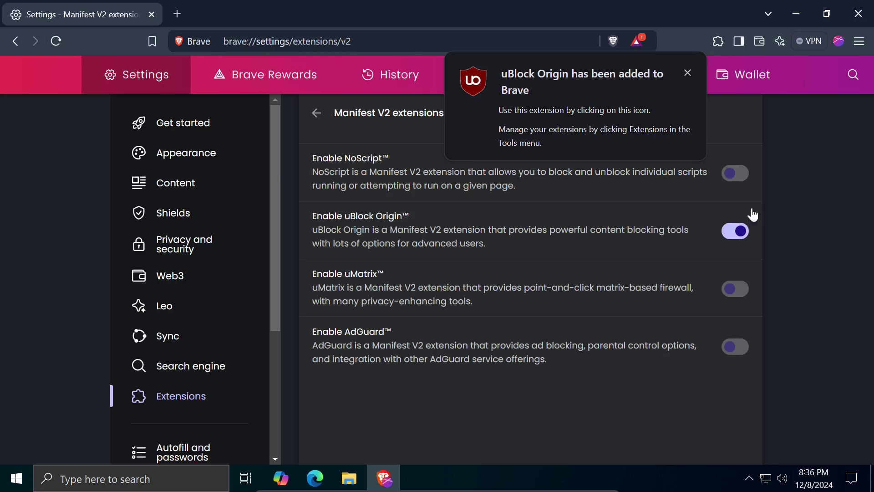
{"action": "left_click", "coordinate": [718, 41]}
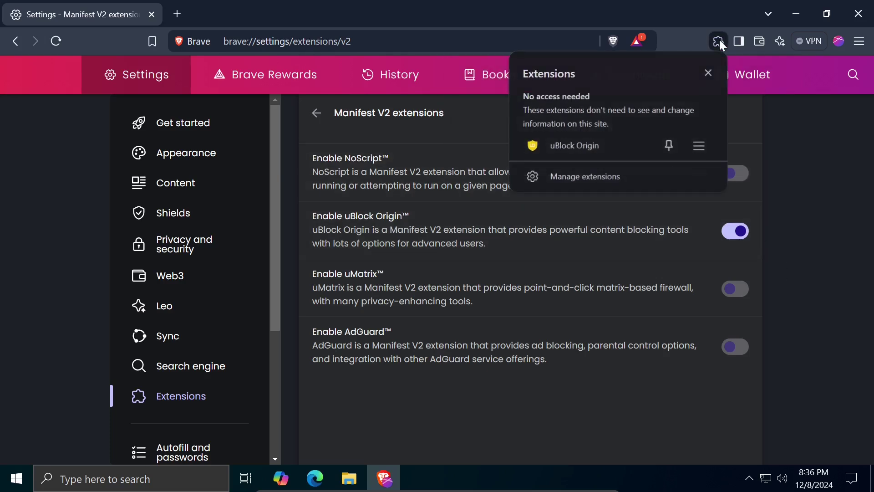
{"action": "left_click", "coordinate": [670, 147]}
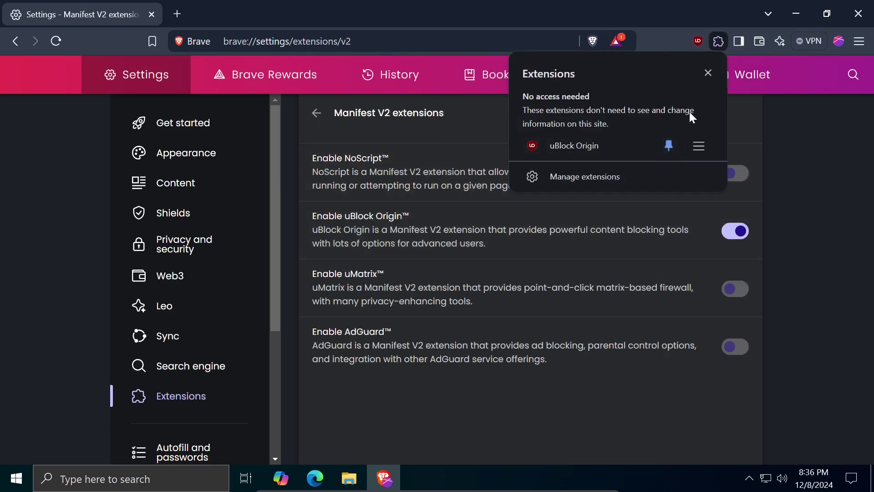
{"action": "left_click", "coordinate": [812, 138]}
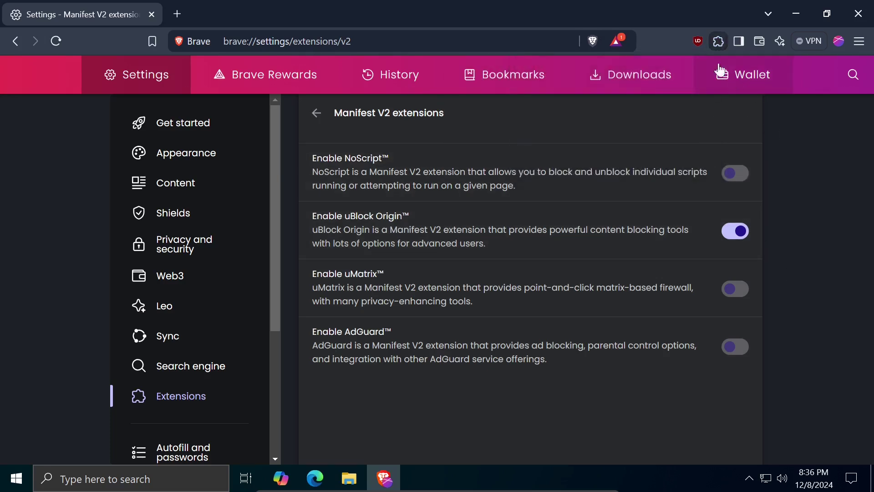
Open the uBlock Origin dashboard and enable cloud storage support and blocking of CSP reports.
{"action": "left_click", "coordinate": [697, 42]}
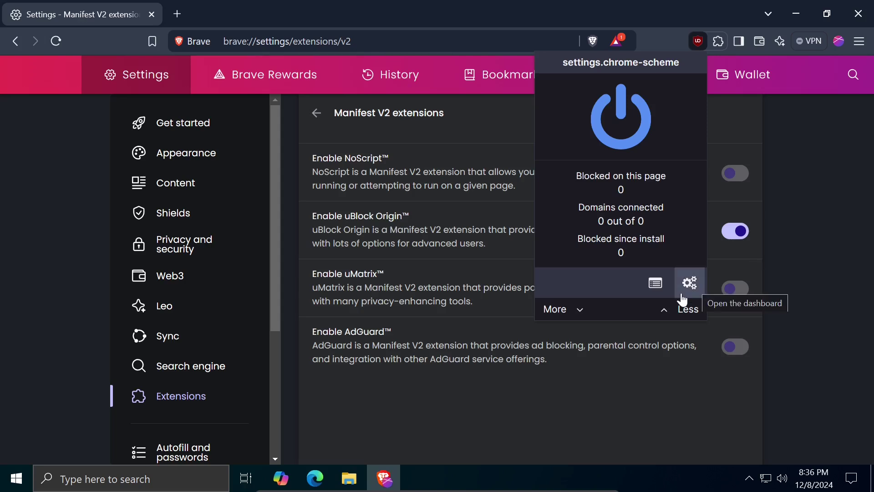
{"action": "left_click", "coordinate": [683, 299]}
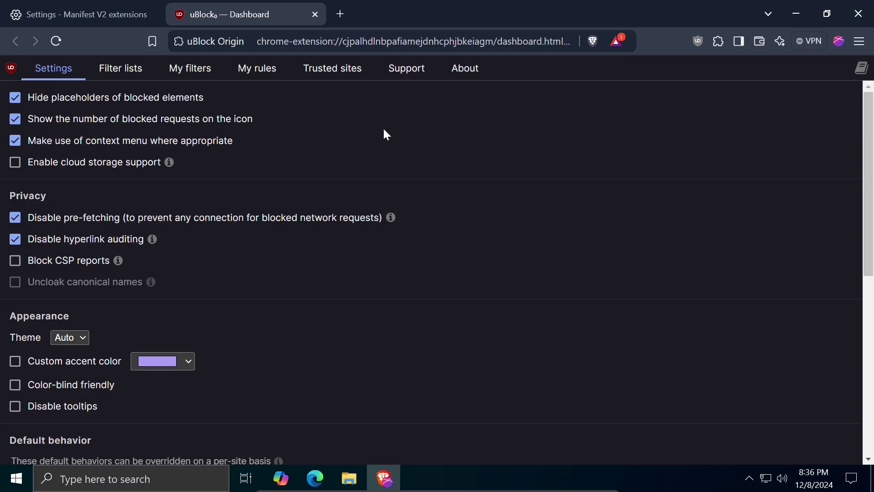
{"action": "left_click", "coordinate": [85, 162]}
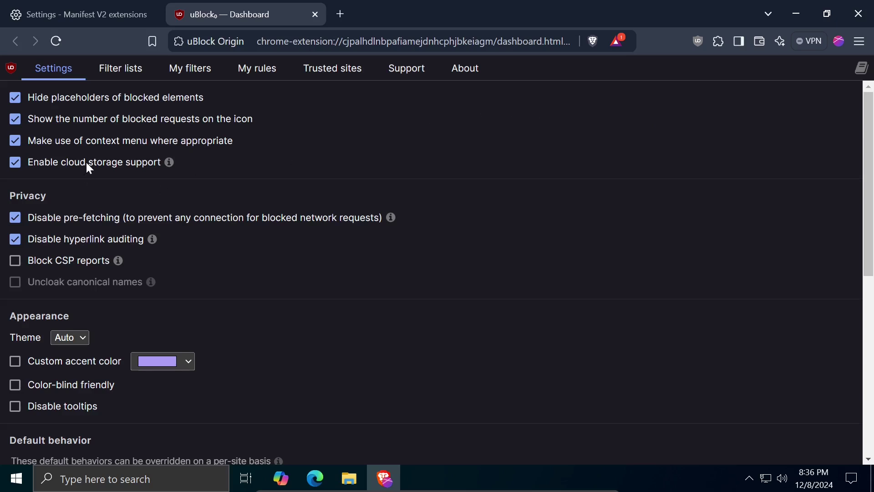
{"action": "left_click", "coordinate": [97, 261]}
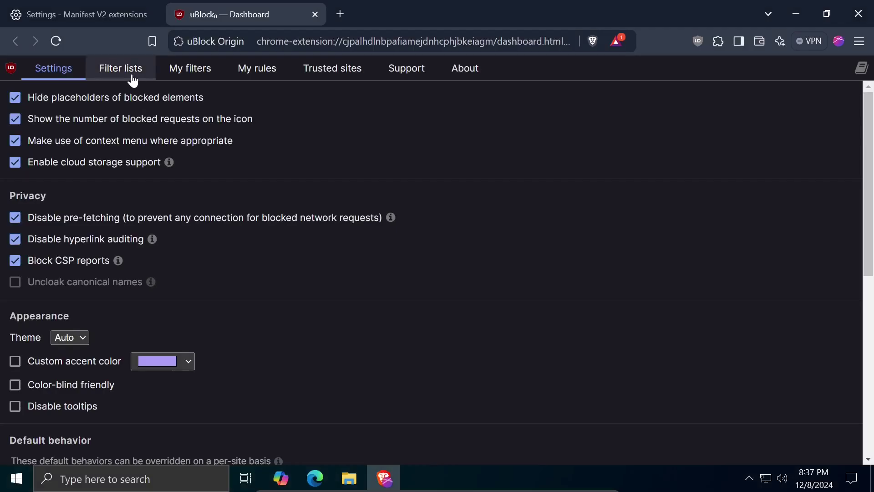
Expand all filter lists and enable AdGuard – Ads, AdGuard – Mobile Ads, AdGuard Tracking Protection, AdGuard URL Tracking Protection and Block Outsider Intrusion into LAN.
{"action": "left_click", "coordinate": [132, 78]}
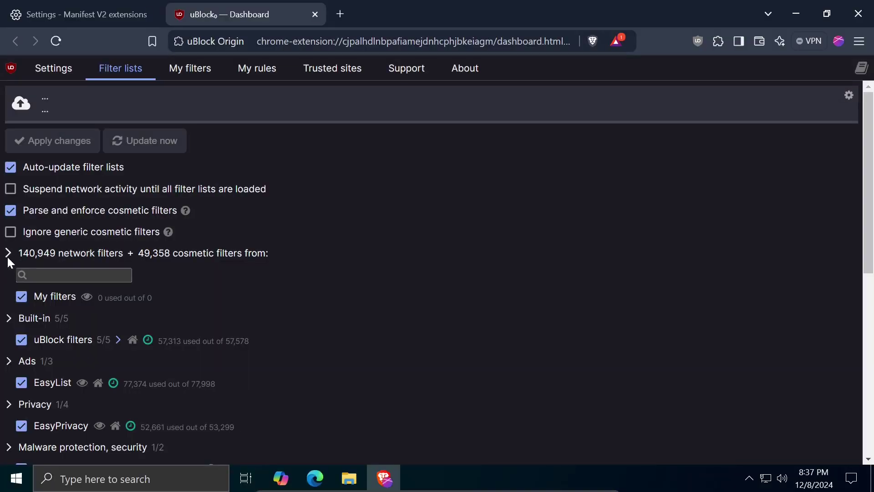
{"action": "left_click", "coordinate": [8, 255]}
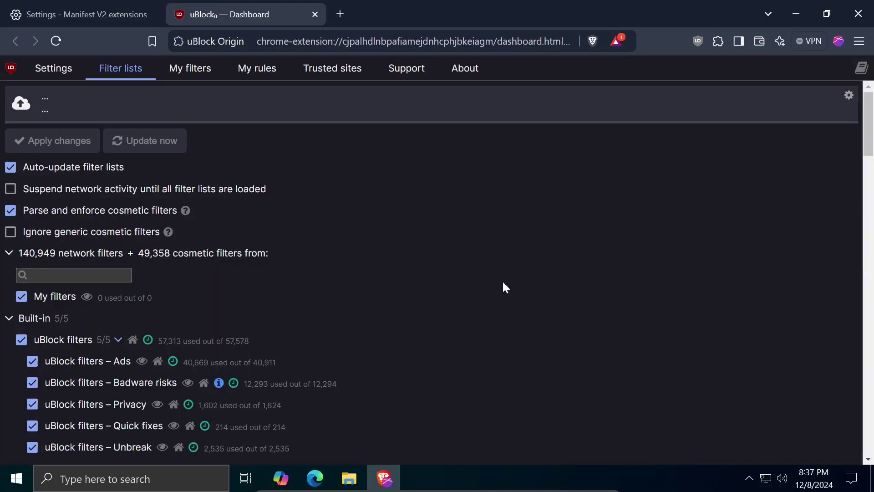
{"action": "left_click_drag", "start_coordinate": [867, 128], "coordinate": [866, 175]}
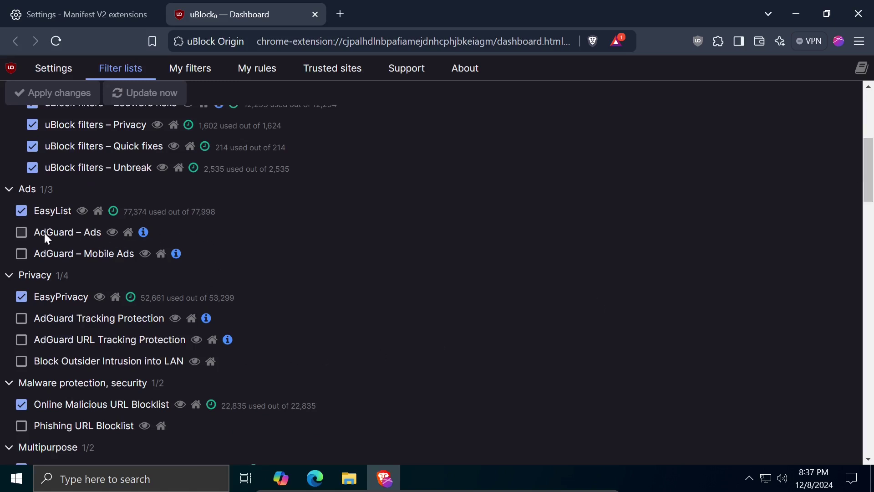
{"action": "left_click", "coordinate": [21, 232]}
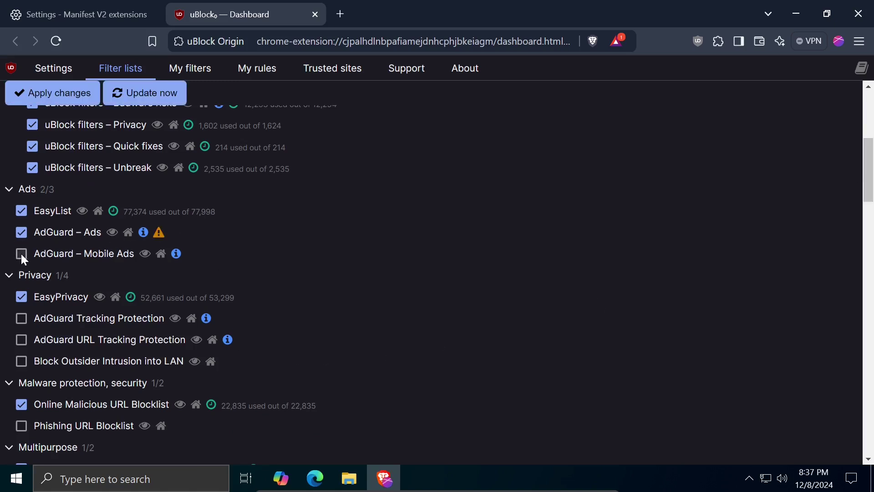
{"action": "left_click", "coordinate": [20, 253]}
{"action": "left_click", "coordinate": [20, 318]}
{"action": "left_click", "coordinate": [23, 339]}
{"action": "left_click", "coordinate": [25, 358]}
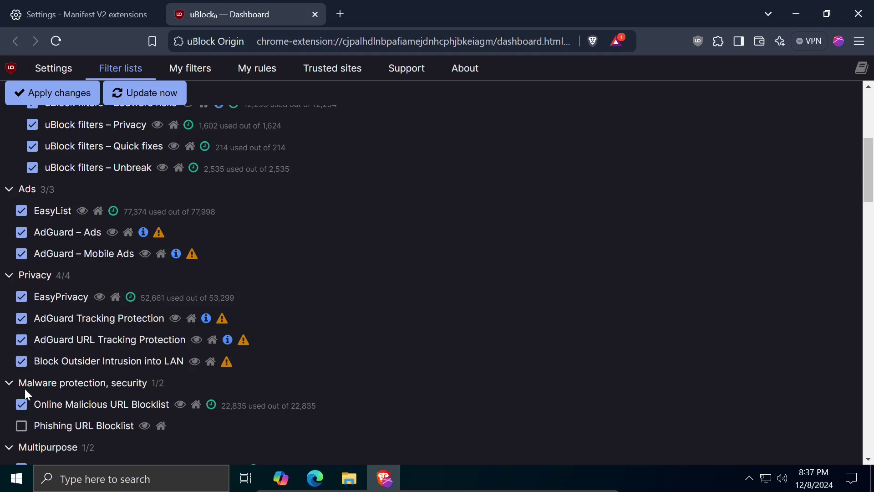
Enable the Phishing URL Blocklist, Dan Pollock's hosts file, and the EasyList/uBO and AdGuard/uBO Cookie Notices filter lists.
{"action": "left_click", "coordinate": [22, 424]}
{"action": "scroll", "coordinate": [335, 341], "scroll_direction": "down", "scroll_amount": 3}
{"action": "scroll", "coordinate": [344, 341], "scroll_direction": "down", "scroll_amount": 1}
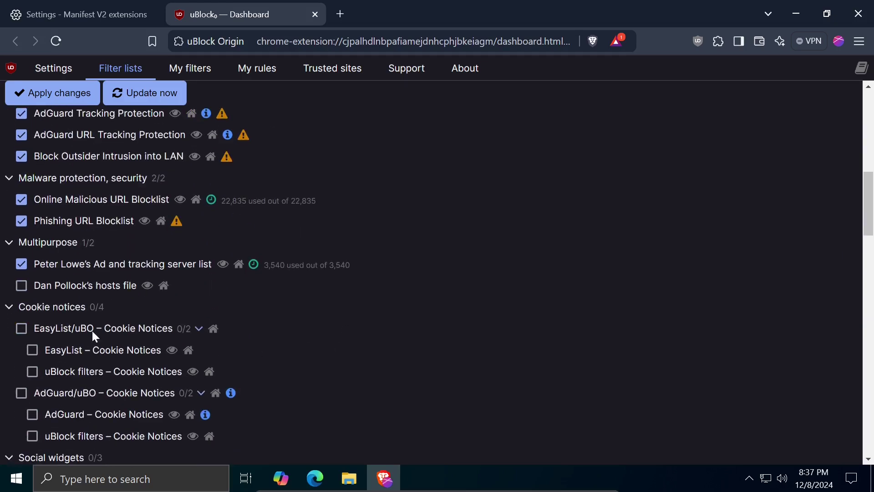
{"action": "left_click", "coordinate": [22, 286]}
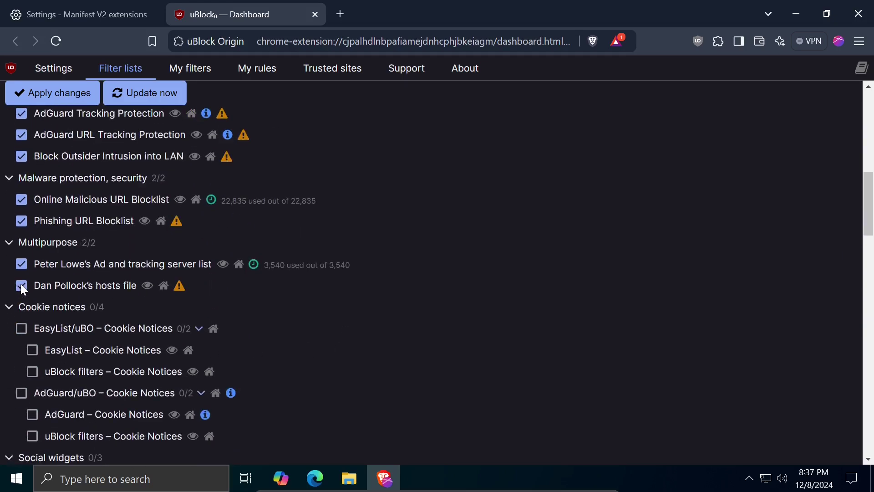
{"action": "left_click", "coordinate": [21, 329]}
{"action": "left_click", "coordinate": [23, 391]}
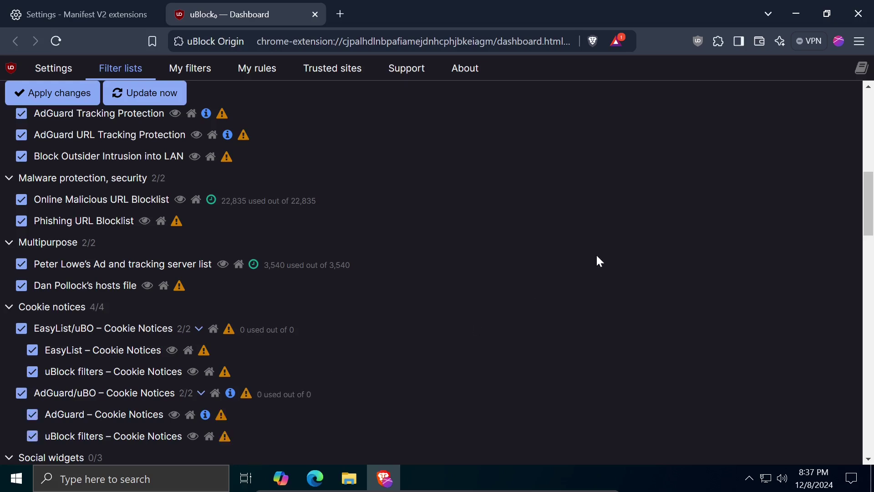
Enable the EasyList – Social Widgets, AdGuard – Social Widgets and Fanboy – Anti-Facebook filter lists.
{"action": "scroll", "coordinate": [599, 261], "scroll_direction": "down", "scroll_amount": 3}
{"action": "left_click", "coordinate": [21, 274]}
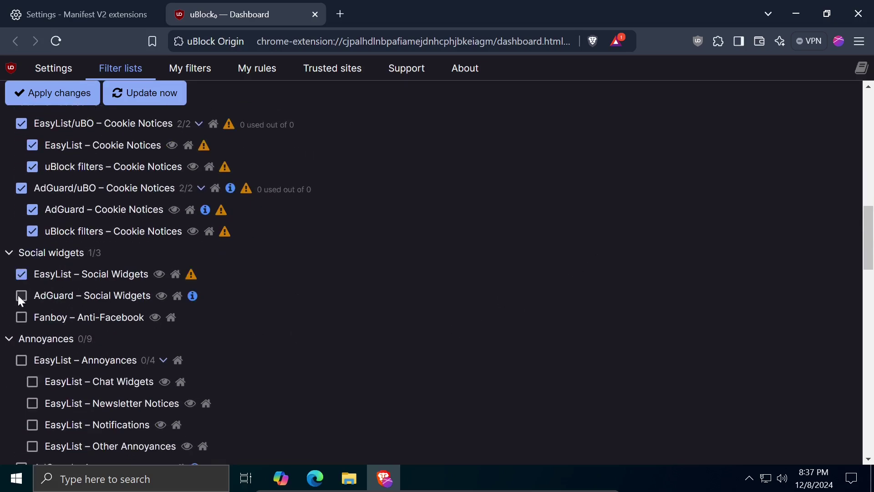
{"action": "left_click", "coordinate": [21, 296]}
{"action": "left_click", "coordinate": [21, 317]}
Enable the EasyList – Annoyances, AdGuard – Annoyances and uBlock filters – Annoyances lists, and apply the filter list changes.
{"action": "scroll", "coordinate": [488, 254], "scroll_direction": "down", "scroll_amount": 3}
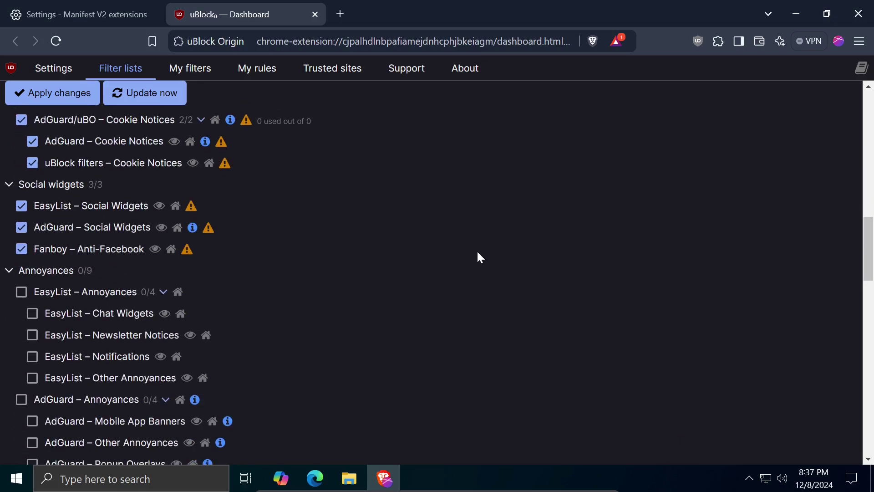
{"action": "left_click", "coordinate": [21, 224]}
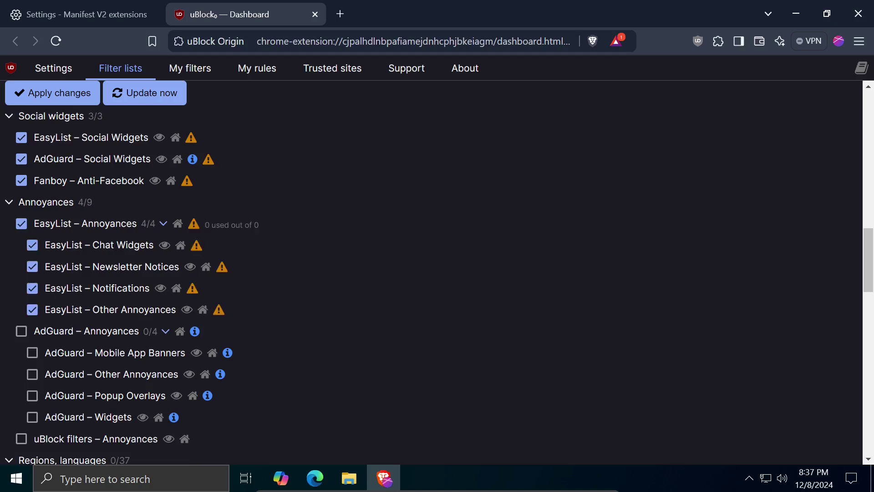
{"action": "left_click", "coordinate": [21, 332]}
{"action": "scroll", "coordinate": [9, 356], "scroll_direction": "down", "scroll_amount": 3}
{"action": "left_click", "coordinate": [21, 302]}
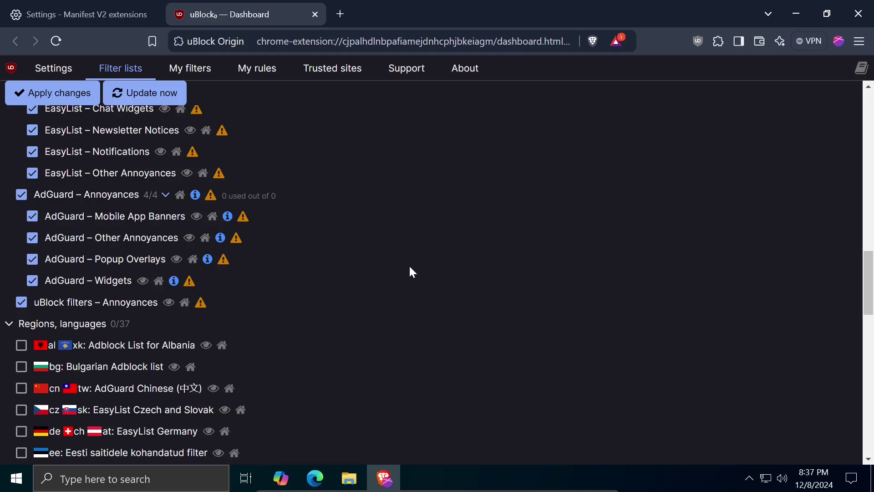
{"action": "left_click", "coordinate": [62, 93]}
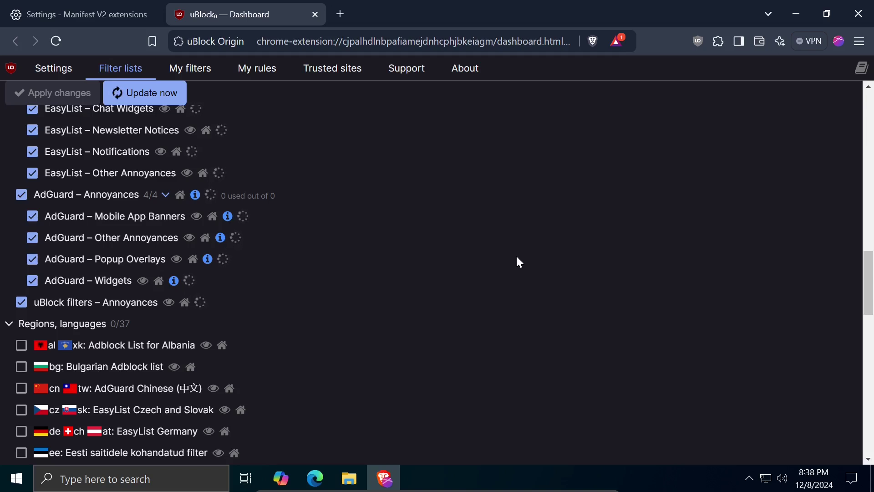
{"action": "scroll", "coordinate": [518, 258], "scroll_direction": "up", "scroll_amount": 3}
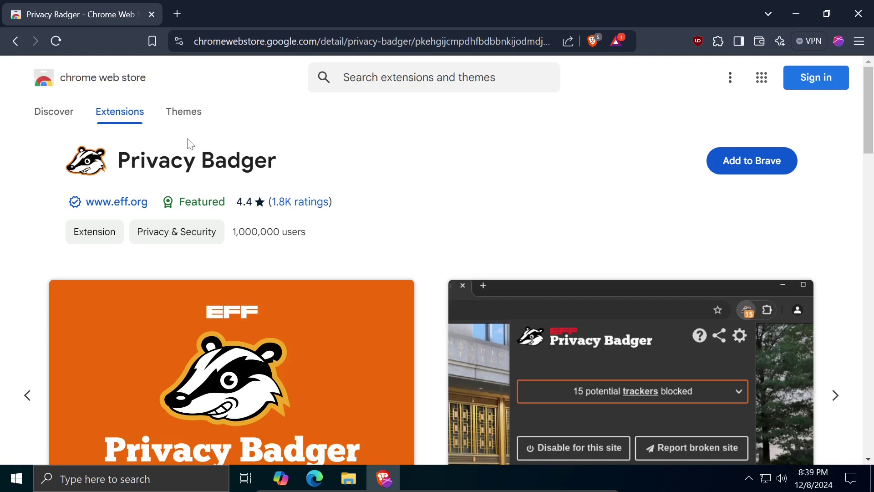
Install the Privacy Badger extension from the Chrome Web Store and dismiss its toolbar pinning hint.
{"action": "left_click", "coordinate": [747, 177]}
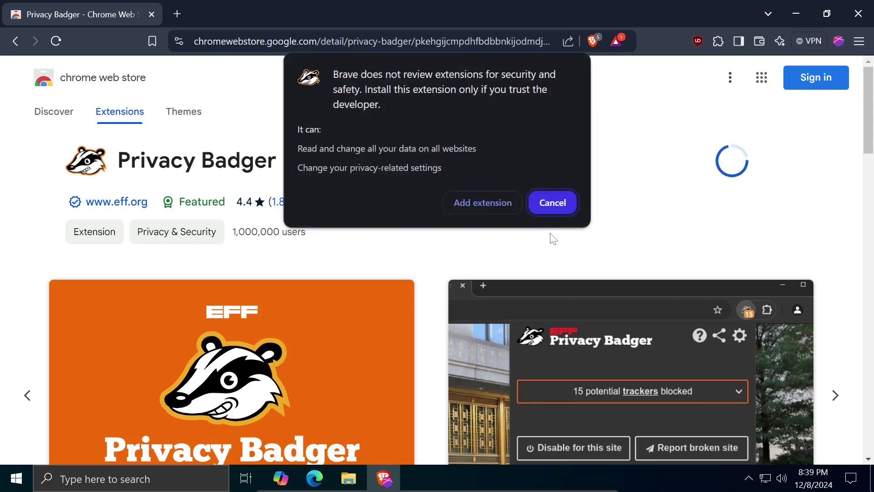
{"action": "left_click", "coordinate": [475, 202]}
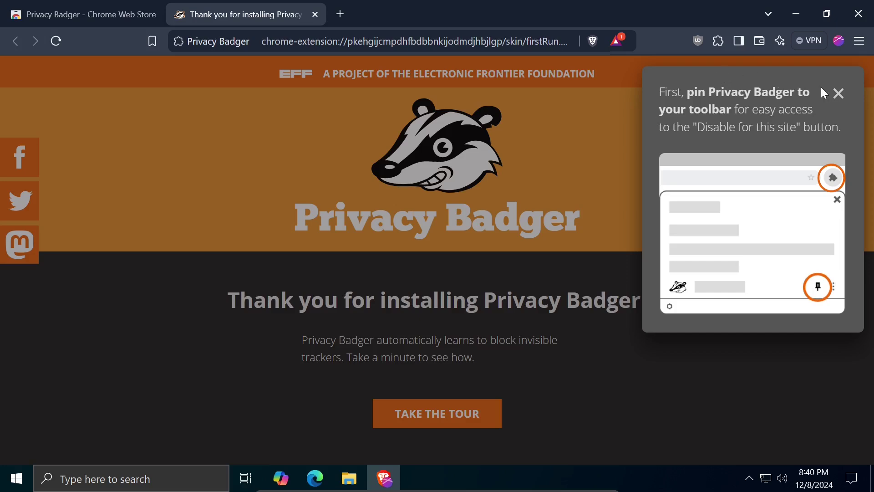
{"action": "left_click", "coordinate": [839, 94]}
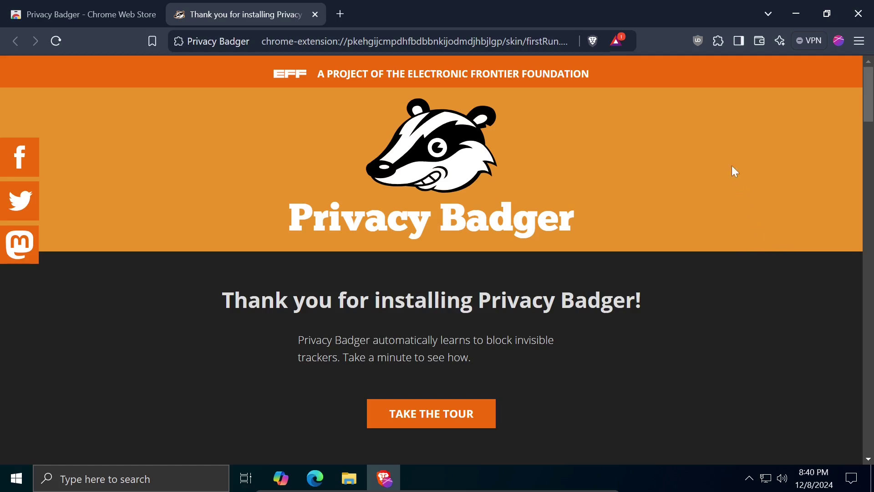
Pin Privacy Badger to the toolbar, check its popup, and start the welcome page's tour.
{"action": "left_click", "coordinate": [718, 41]}
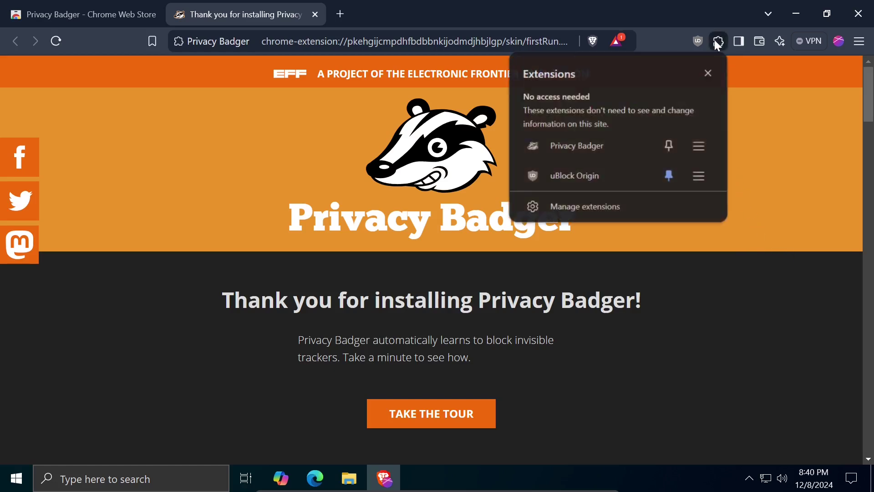
{"action": "left_click", "coordinate": [669, 145]}
{"action": "left_click", "coordinate": [728, 310]}
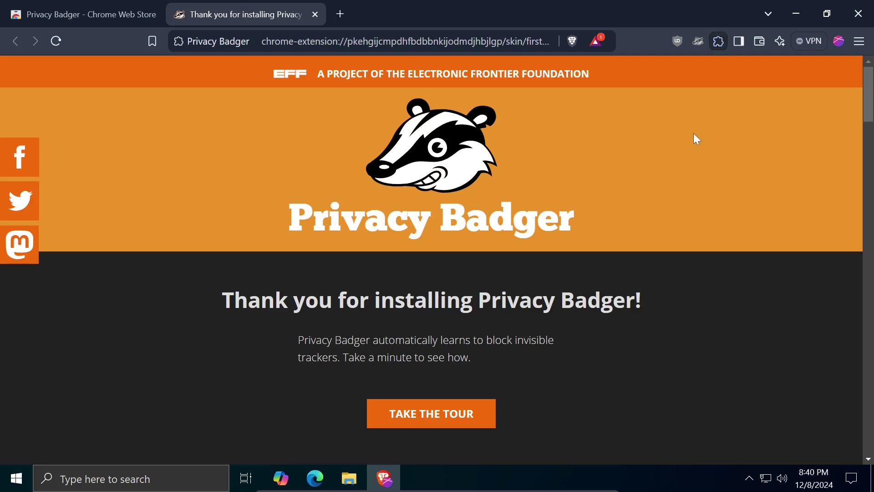
{"action": "left_click", "coordinate": [698, 42]}
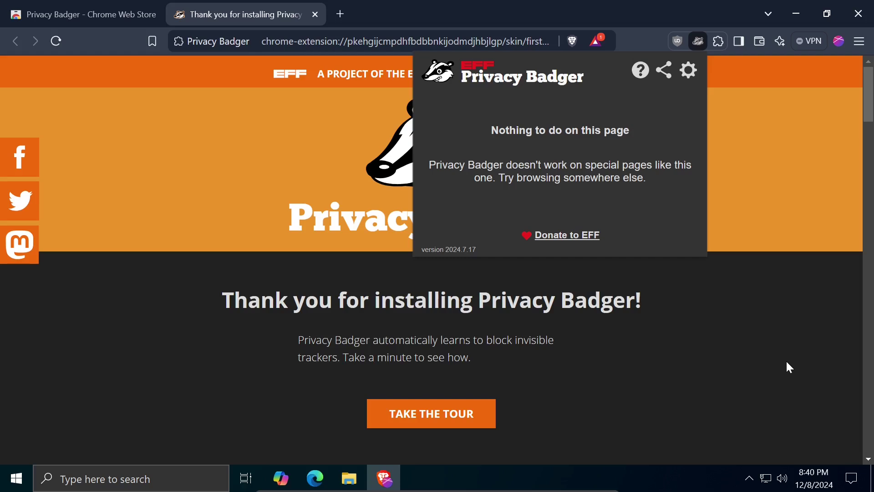
{"action": "left_click", "coordinate": [787, 363]}
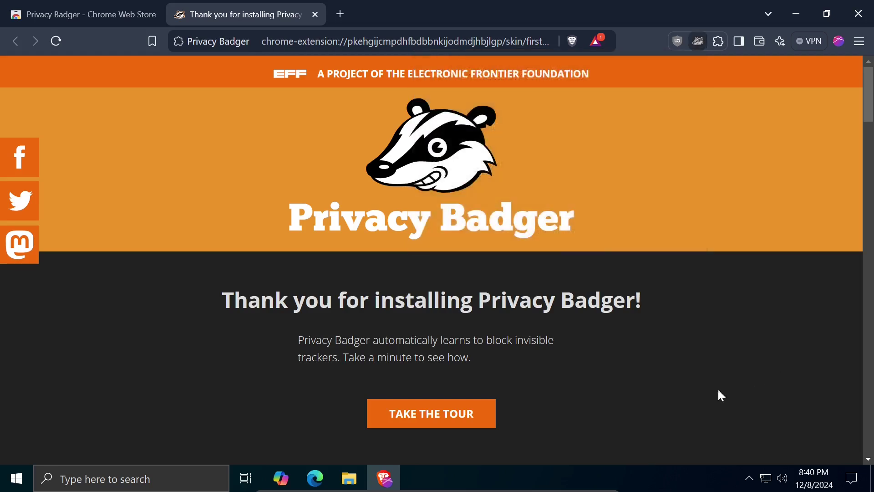
{"action": "left_click", "coordinate": [468, 423]}
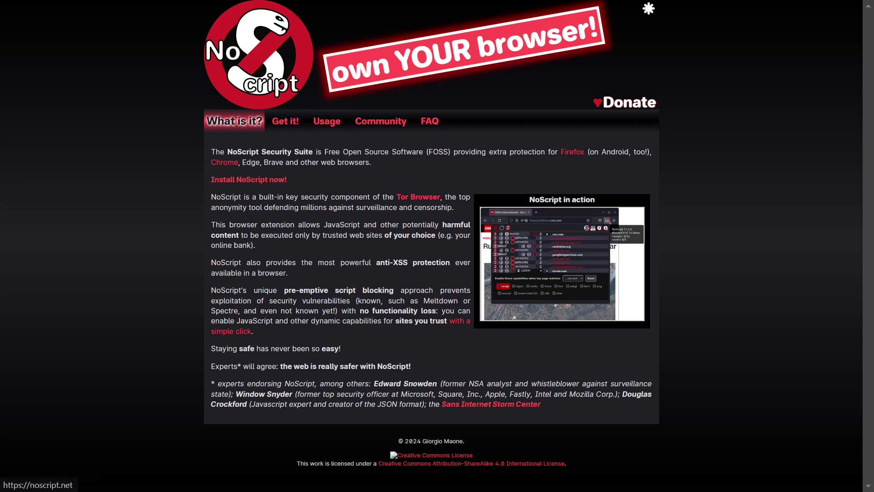
Open the download page on the NoScript site, and enable and install NoScript through Brave's Manifest V2 extension settings.
{"action": "left_click", "coordinate": [285, 121]}
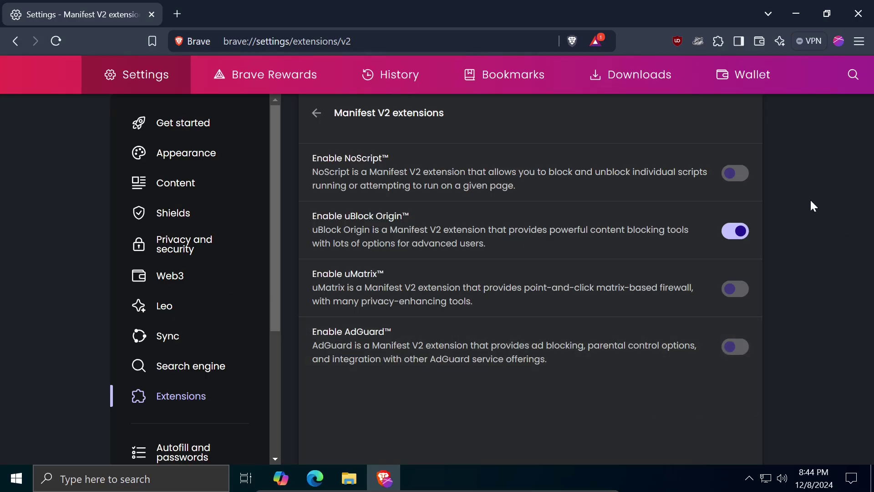
{"action": "left_click", "coordinate": [744, 181]}
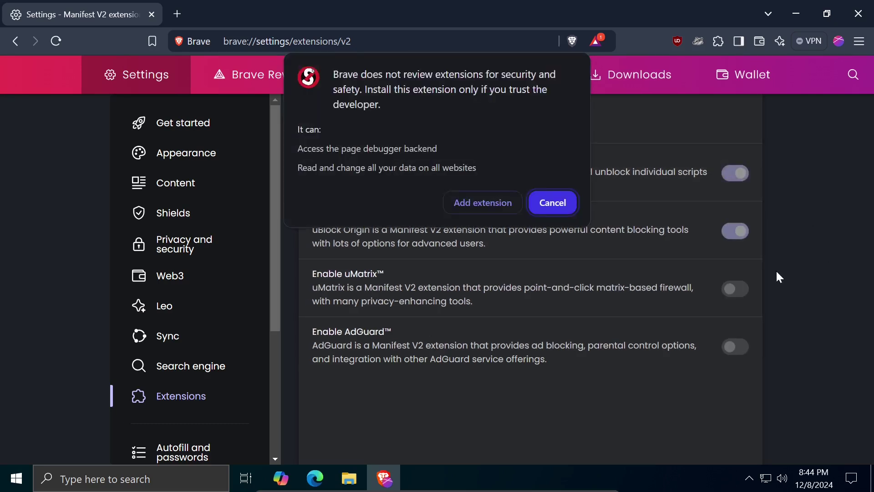
{"action": "left_click", "coordinate": [498, 201]}
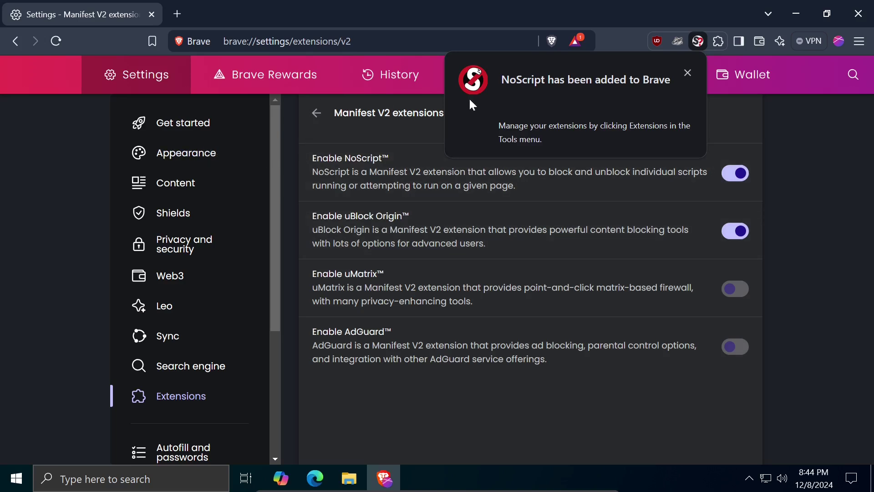
Check NoScript's popup on the settings page and pin NoScript to the toolbar.
{"action": "left_click", "coordinate": [699, 42]}
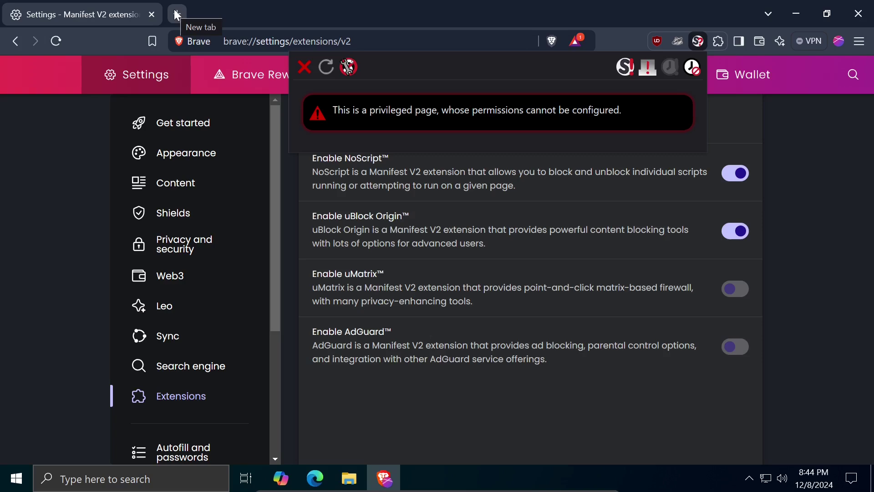
{"action": "left_click", "coordinate": [848, 240]}
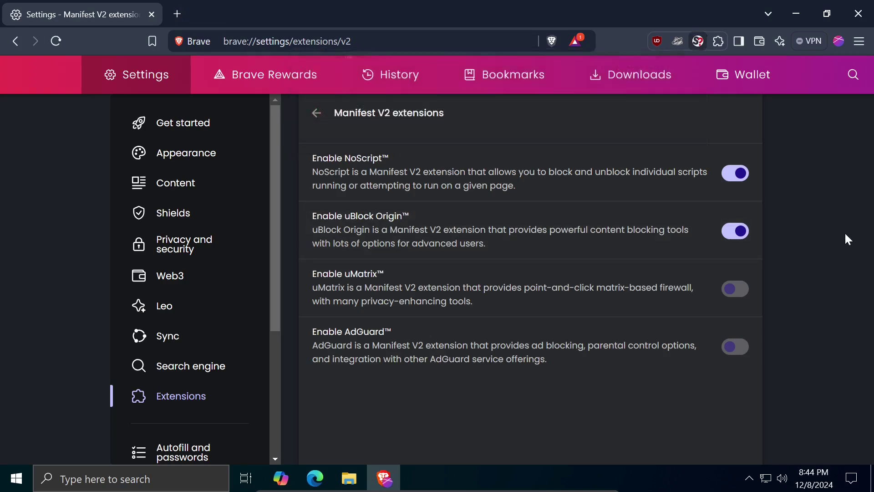
{"action": "left_click", "coordinate": [719, 42]}
{"action": "left_click", "coordinate": [667, 147]}
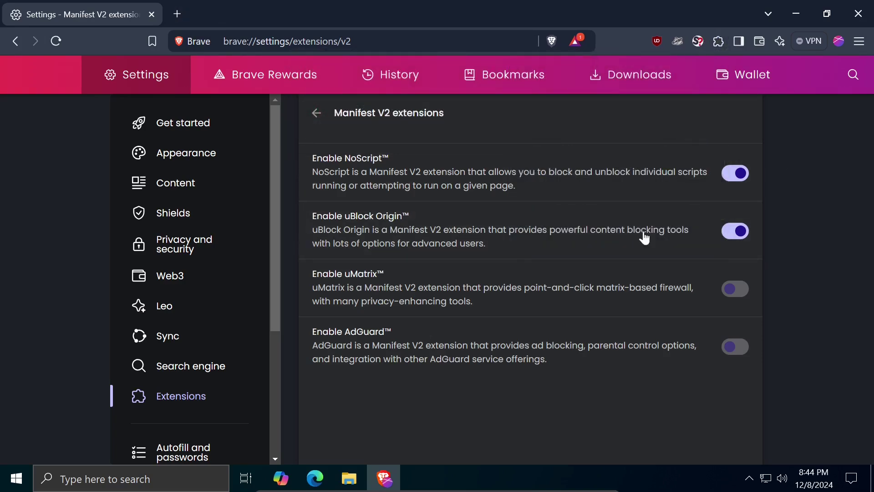
Replace the settings tab with a new tab and search the web for "wikipedia".
{"action": "left_click", "coordinate": [177, 14]}
{"action": "left_click", "coordinate": [151, 15]}
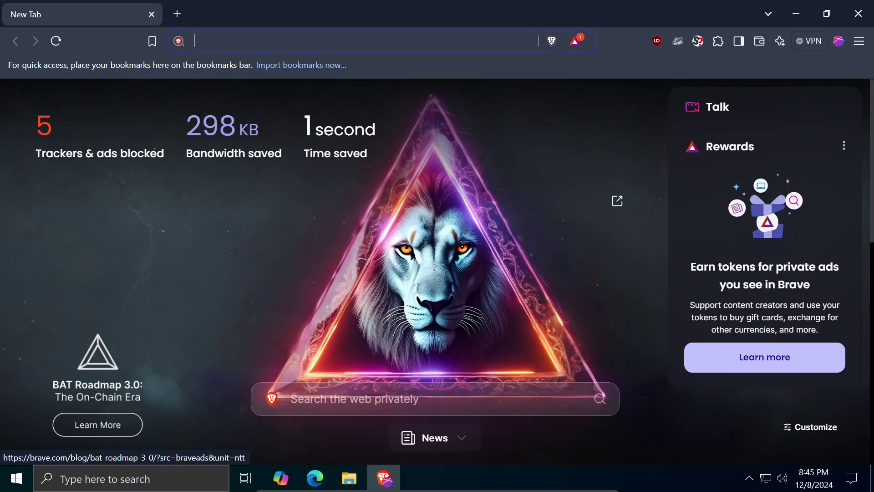
{"action": "left_click", "coordinate": [330, 40]}
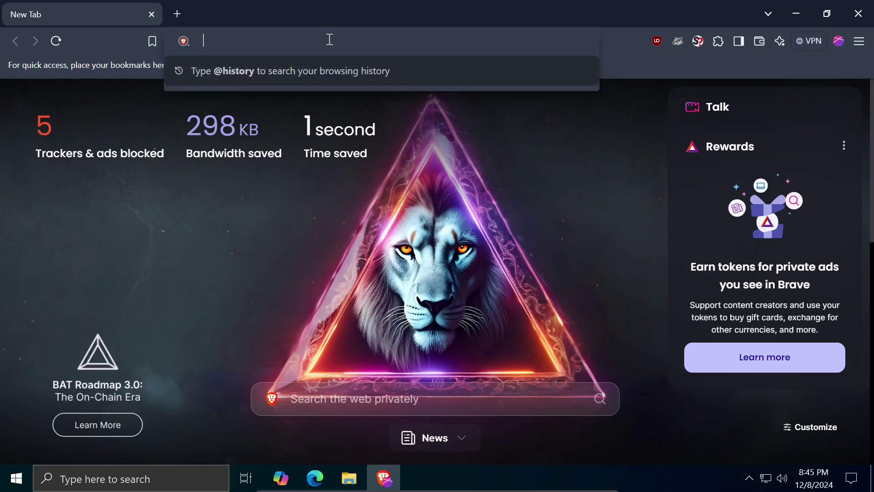
{"action": "type", "text": "wikipedia"}
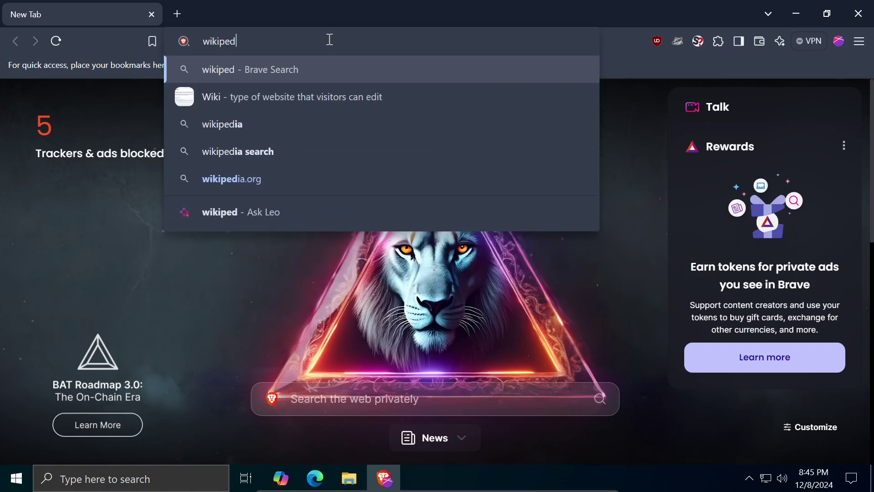
{"action": "key", "text": "Return"}
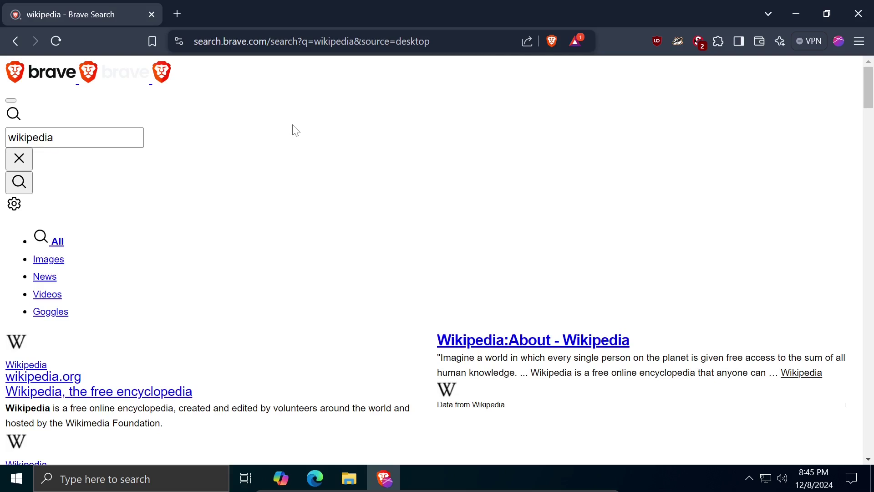
Set brave.com to TRUSTED in NoScript and close its popup to reload the search results.
{"action": "left_click", "coordinate": [701, 45]}
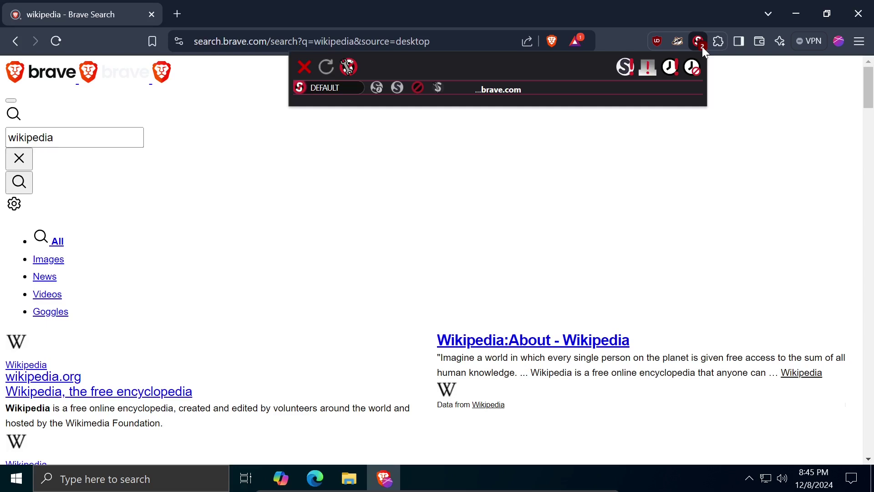
{"action": "left_click", "coordinate": [399, 90]}
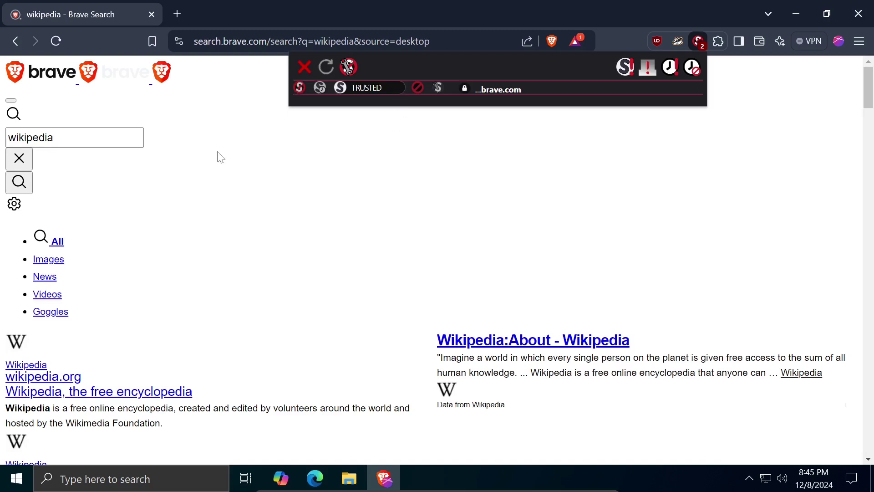
{"action": "left_click", "coordinate": [182, 130]}
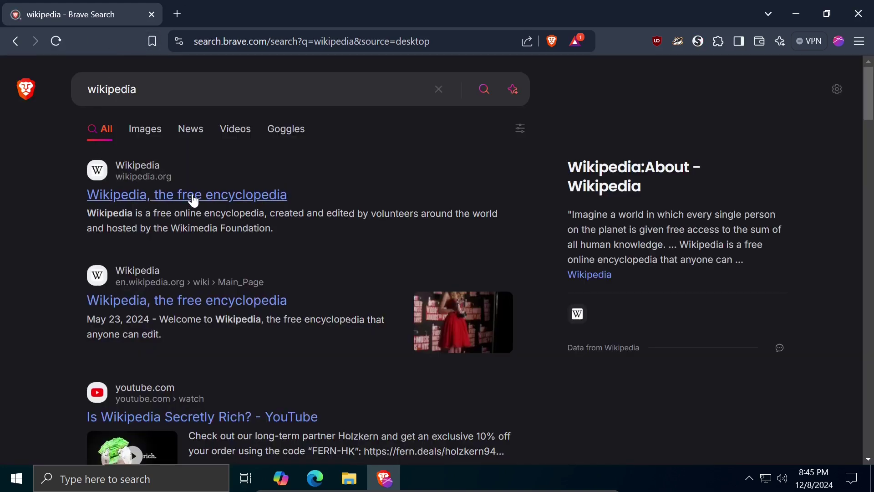
Close the search results, search for "google store" from a new tab, and open the Google Store site.
{"action": "key", "text": "ctrl+w"}
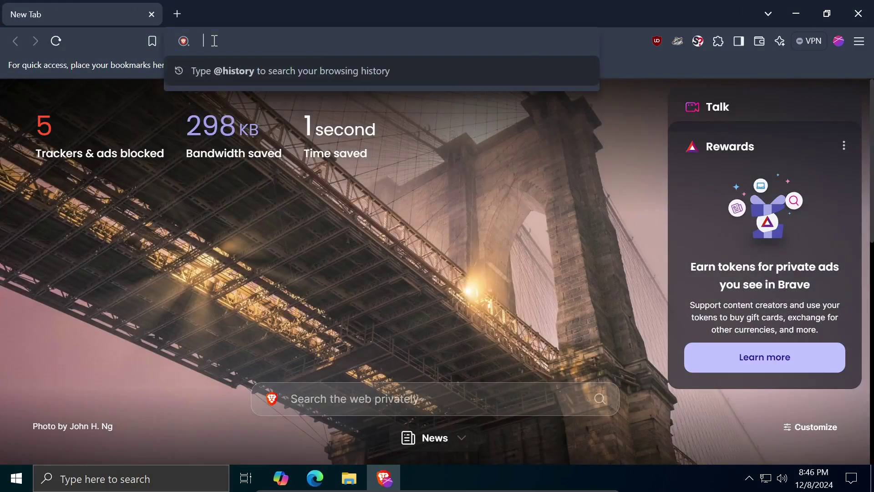
{"action": "type", "text": "google store"}
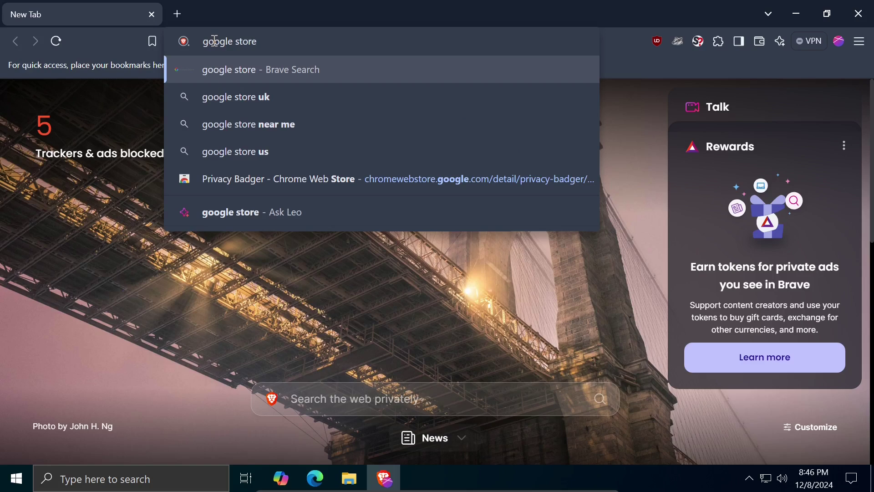
{"action": "key", "text": "Return"}
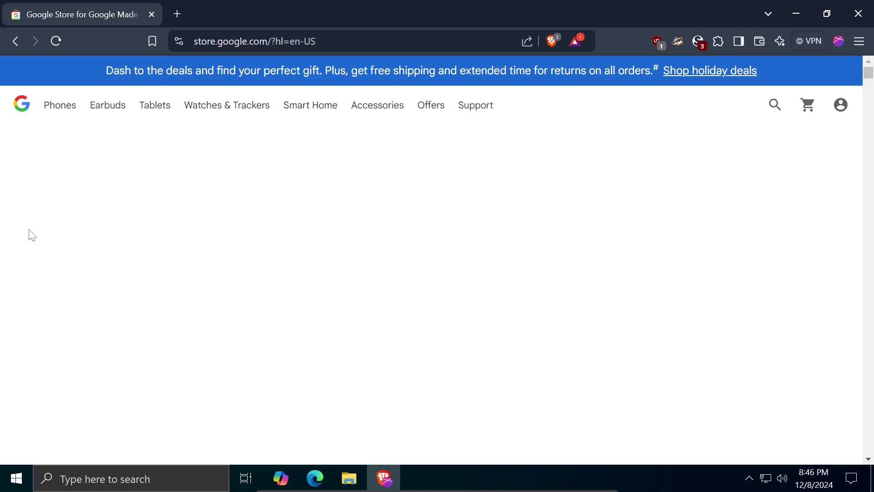
Examine the Google Store page for blocked content and open NoScript's per-domain permissions for it.
{"action": "scroll", "coordinate": [816, 259], "scroll_direction": "down", "scroll_amount": 3}
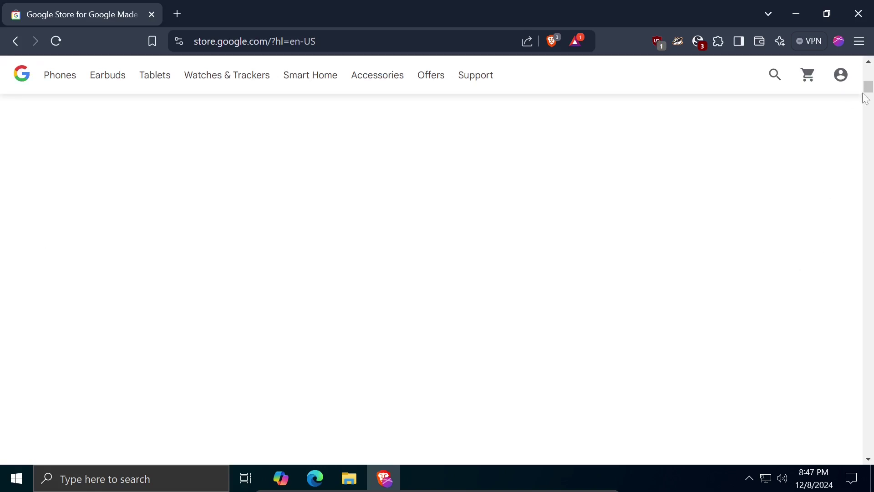
{"action": "left_click_drag", "start_coordinate": [865, 96], "coordinate": [868, 73]}
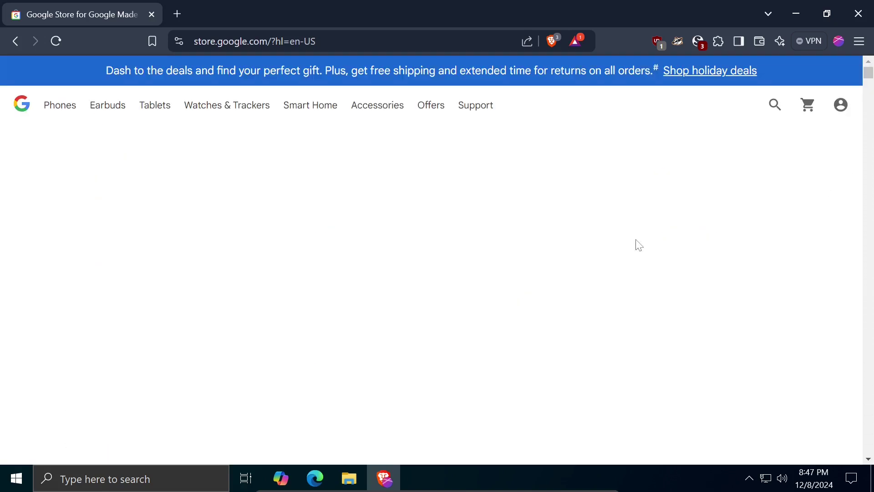
{"action": "left_click", "coordinate": [700, 42]}
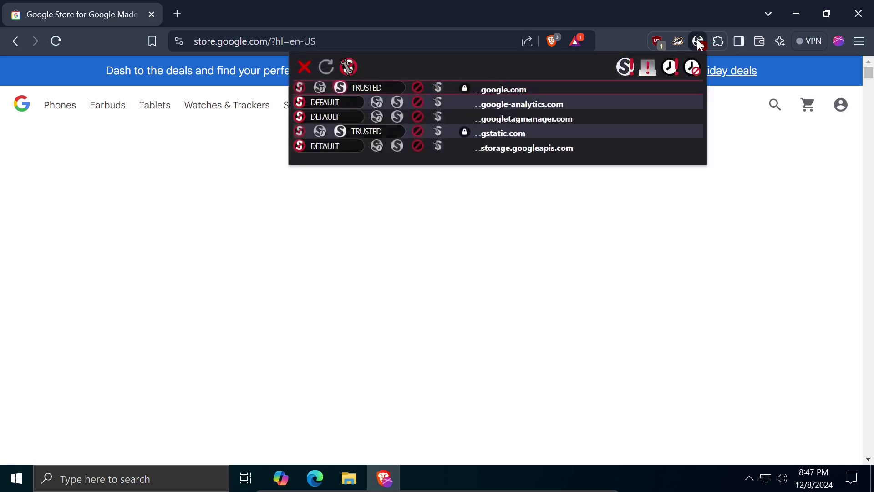